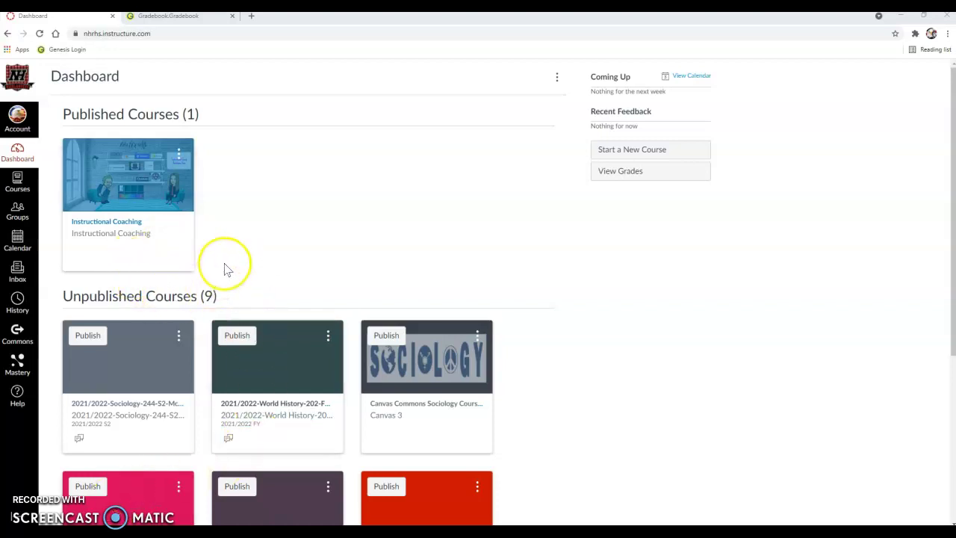
Step: Open the unpublished 2021/2022 World History 202 full-year course and view its list of enrolled people
{"action": "scroll", "coordinate": [226, 267], "scroll_direction": "down", "scroll_amount": 1}
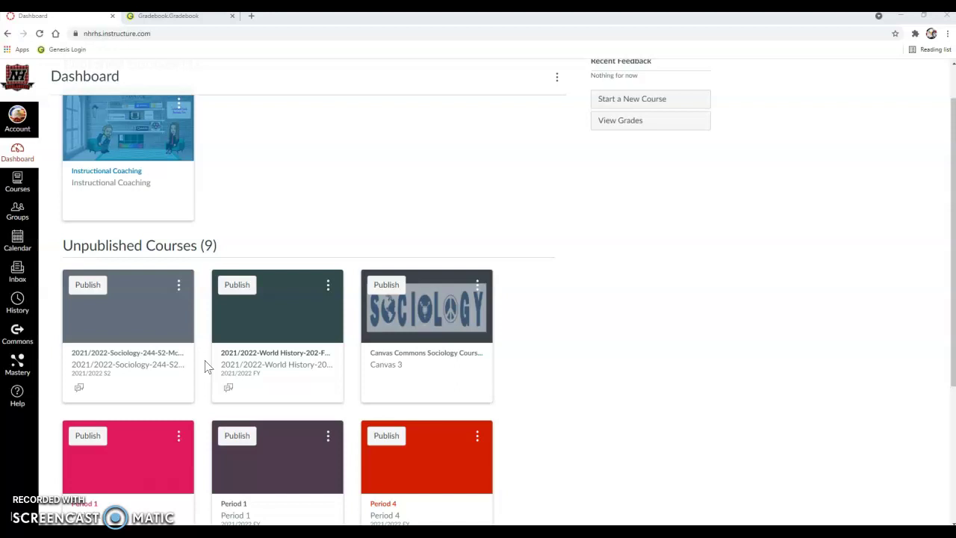
{"action": "left_click", "coordinate": [254, 365]}
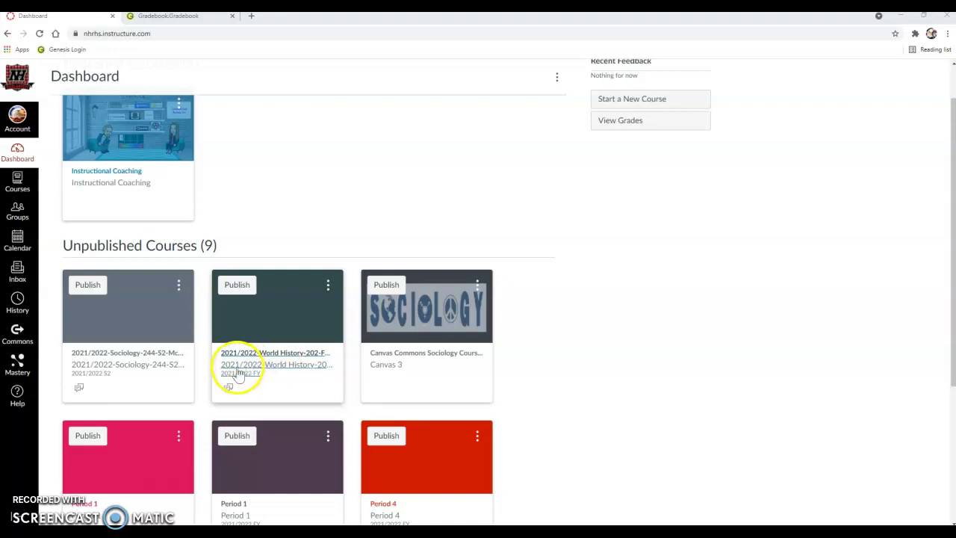
{"action": "scroll", "coordinate": [239, 373], "scroll_direction": "down", "scroll_amount": 1}
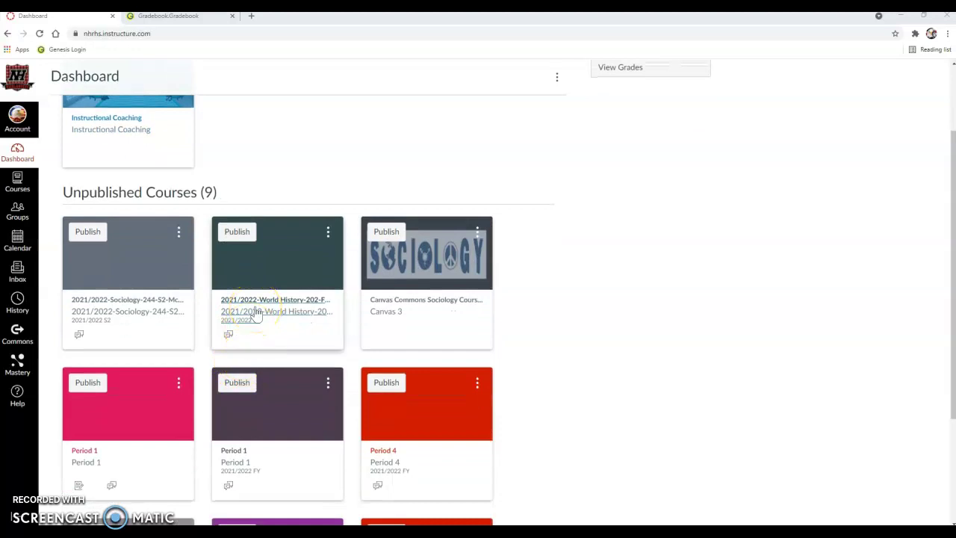
{"action": "left_click", "coordinate": [256, 314]}
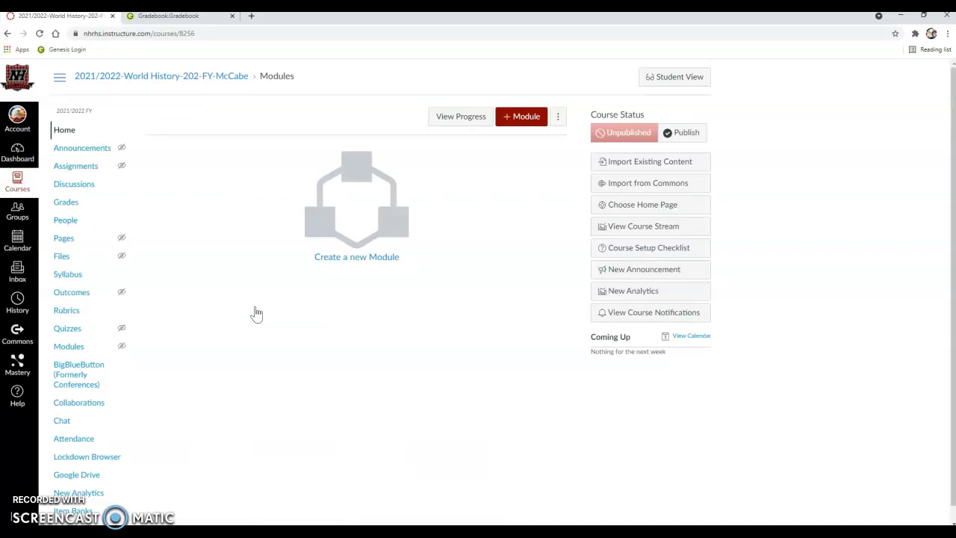
{"action": "left_click", "coordinate": [65, 219]}
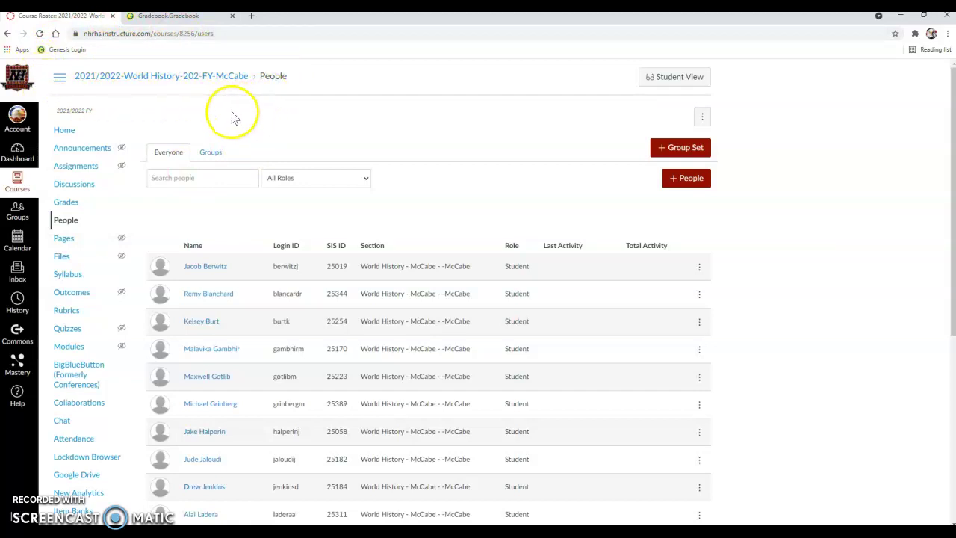
Step: Open the World History course's settings and check the section number at the end of its SIS ID
{"action": "scroll", "coordinate": [224, 117], "scroll_direction": "down", "scroll_amount": 1}
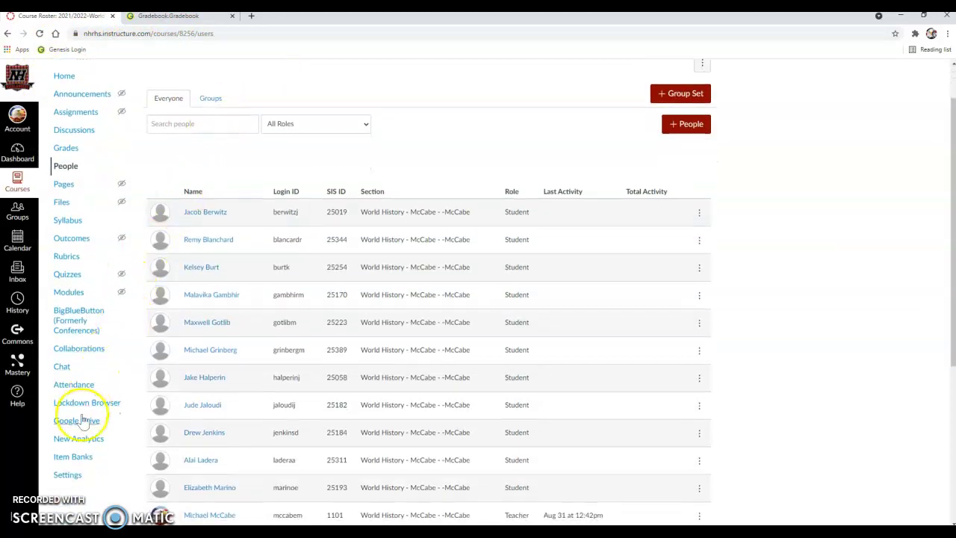
{"action": "left_click", "coordinate": [69, 475]}
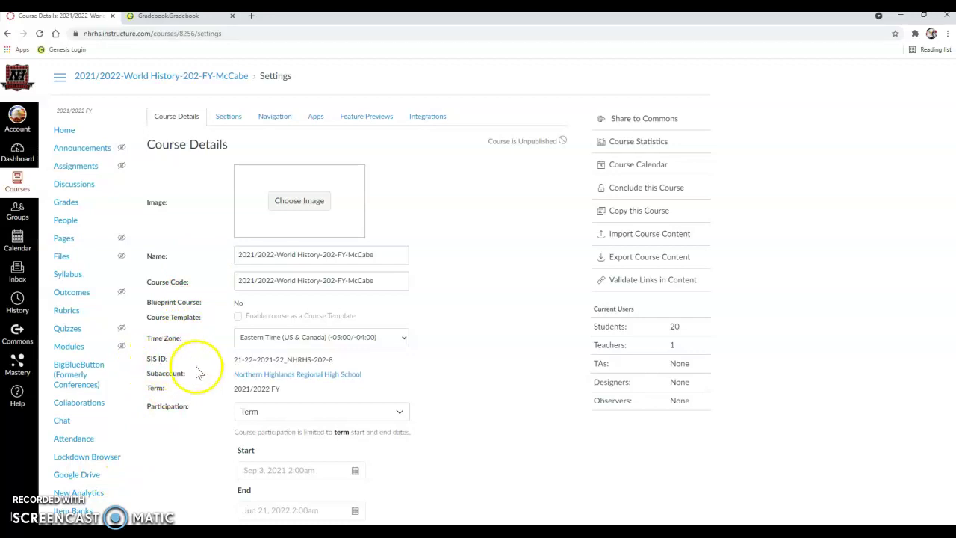
{"action": "left_click", "coordinate": [321, 362]}
{"action": "left_click_drag", "start_coordinate": [328, 362], "coordinate": [327, 360]}
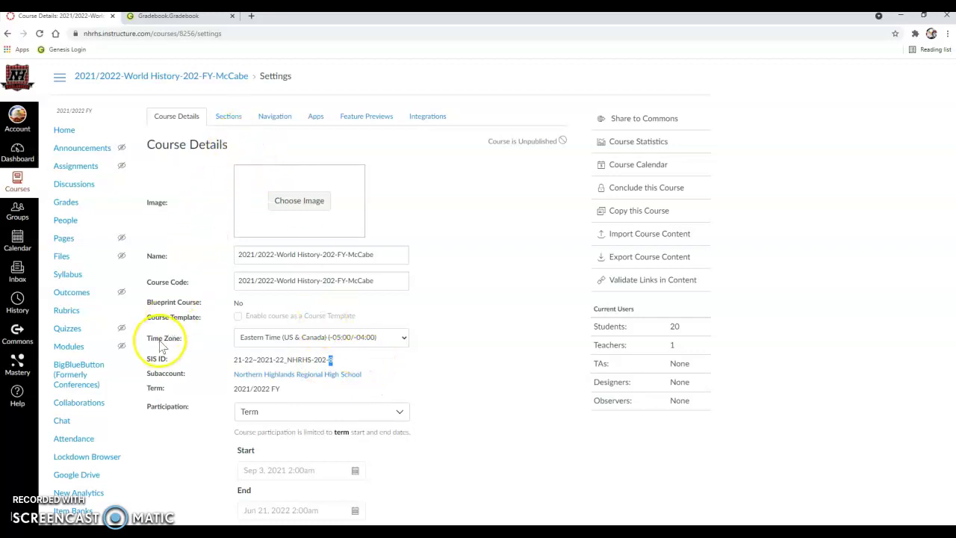
Step: Compare the course's People roster with the 202/8-World History, ABC, Per 8 FY class in the Genesis gradebook, then return to Canvas
{"action": "scroll", "coordinate": [159, 343], "scroll_direction": "down", "scroll_amount": 1}
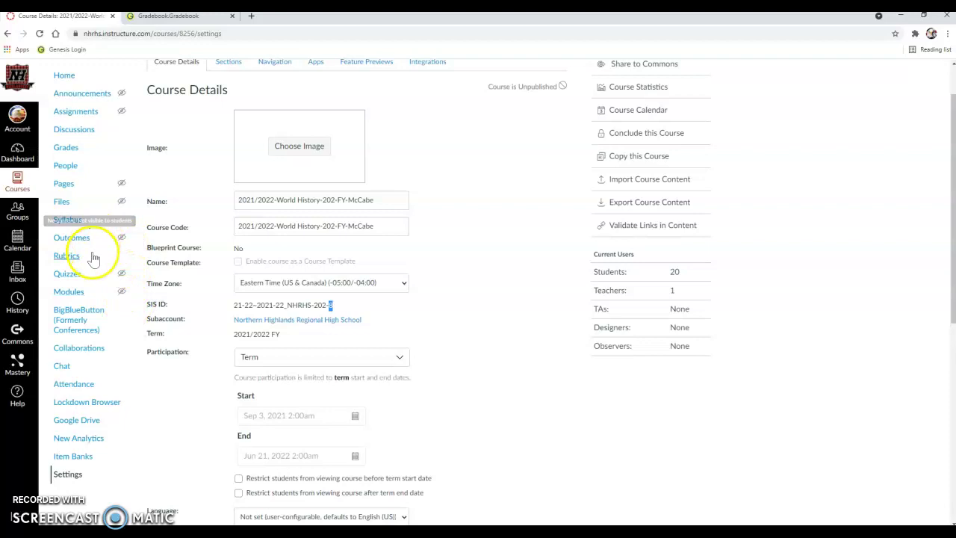
{"action": "left_click", "coordinate": [65, 167]}
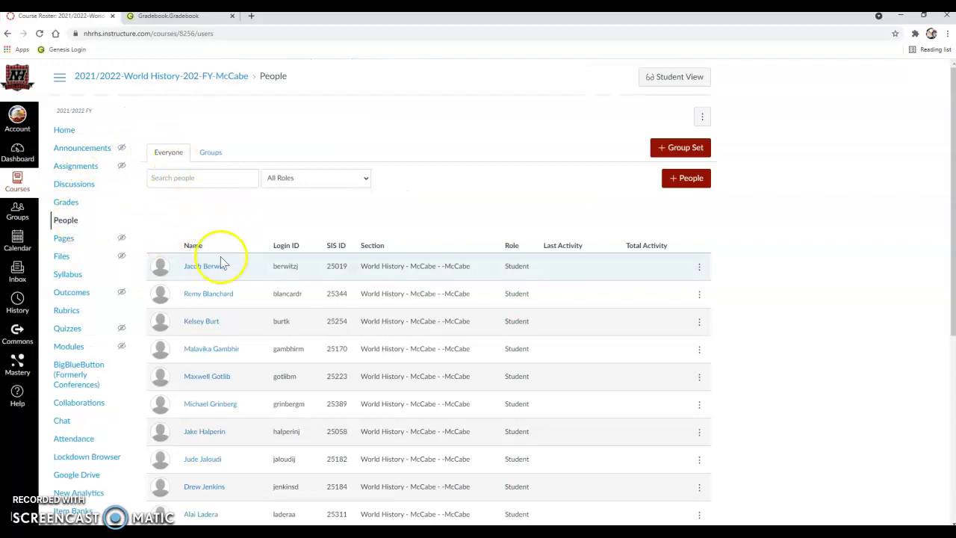
{"action": "left_click", "coordinate": [195, 17]}
{"action": "left_click", "coordinate": [288, 148]}
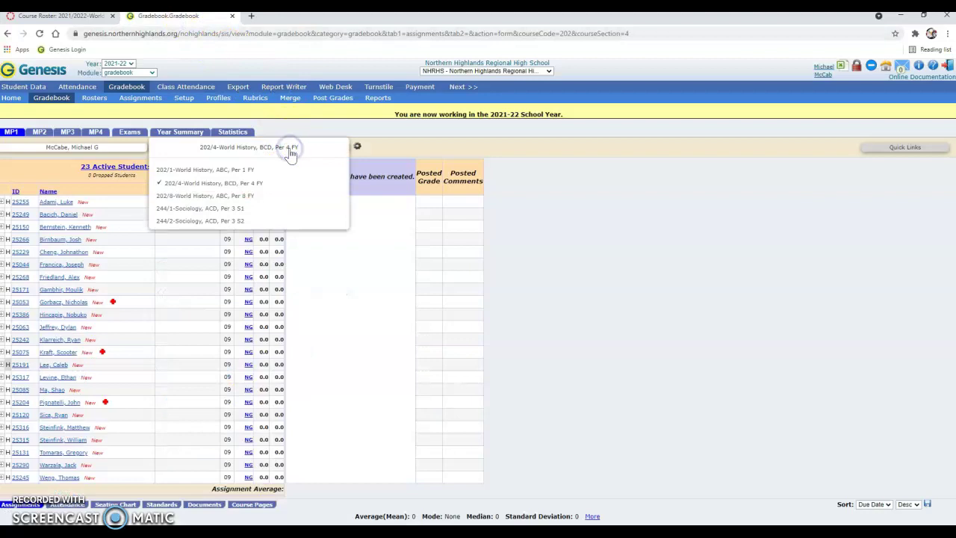
{"action": "left_click", "coordinate": [257, 196]}
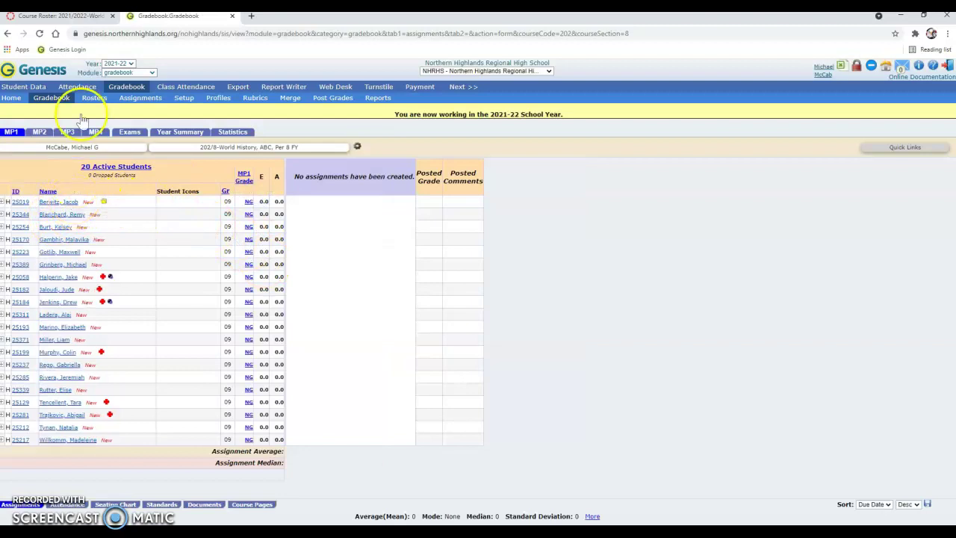
{"action": "left_click", "coordinate": [75, 16]}
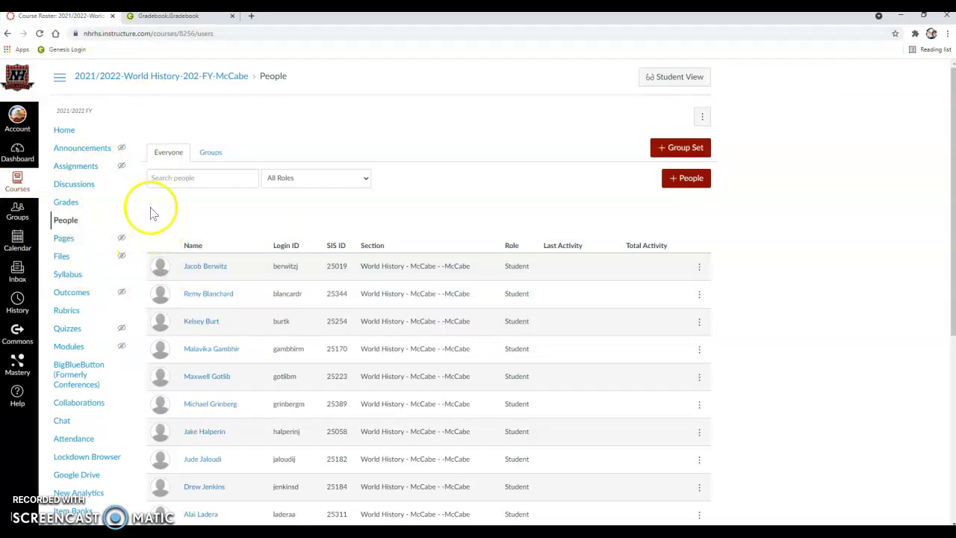
Step: In the World History course's settings, change the course name to "Period 8"
{"action": "left_click", "coordinate": [65, 132]}
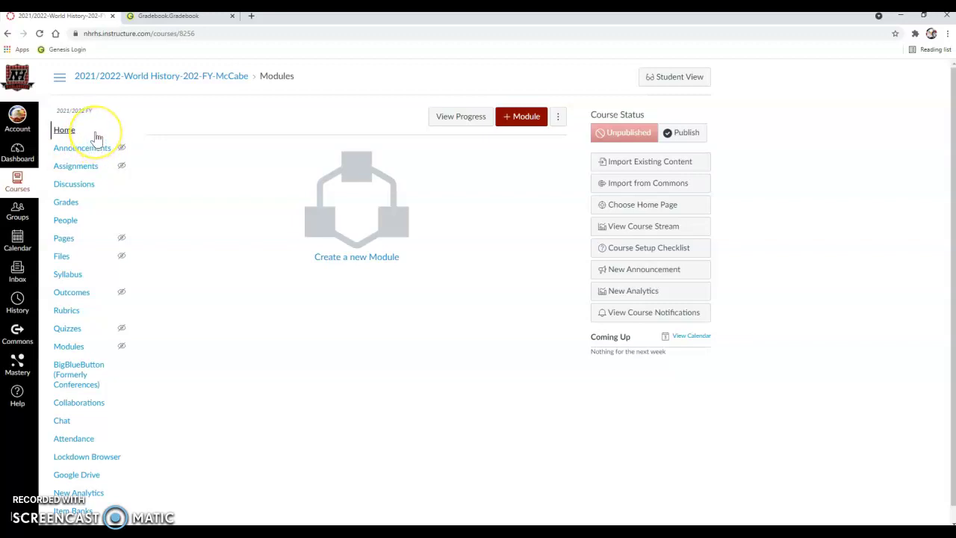
{"action": "scroll", "coordinate": [94, 143], "scroll_direction": "down", "scroll_amount": 1}
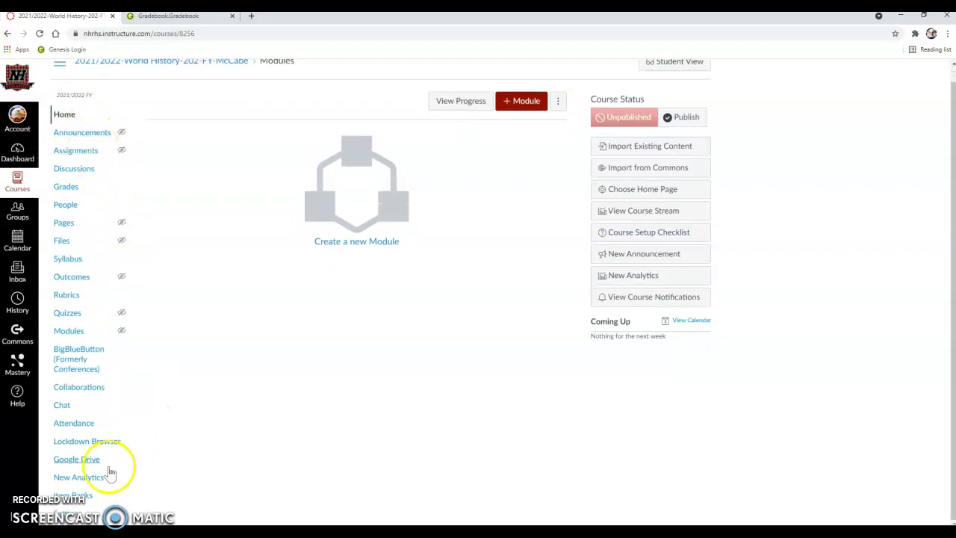
{"action": "left_click", "coordinate": [69, 513]}
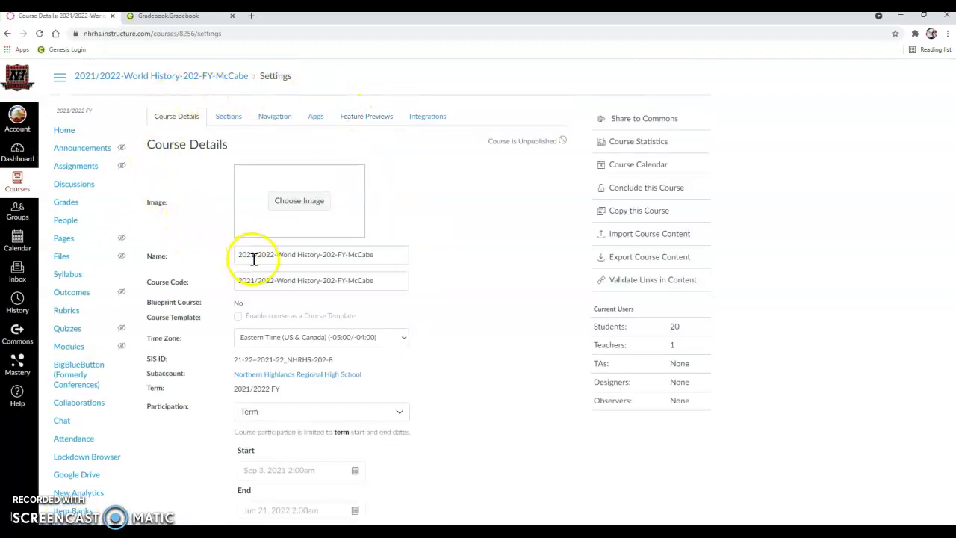
{"action": "scroll", "coordinate": [105, 406], "scroll_direction": "down", "scroll_amount": 3}
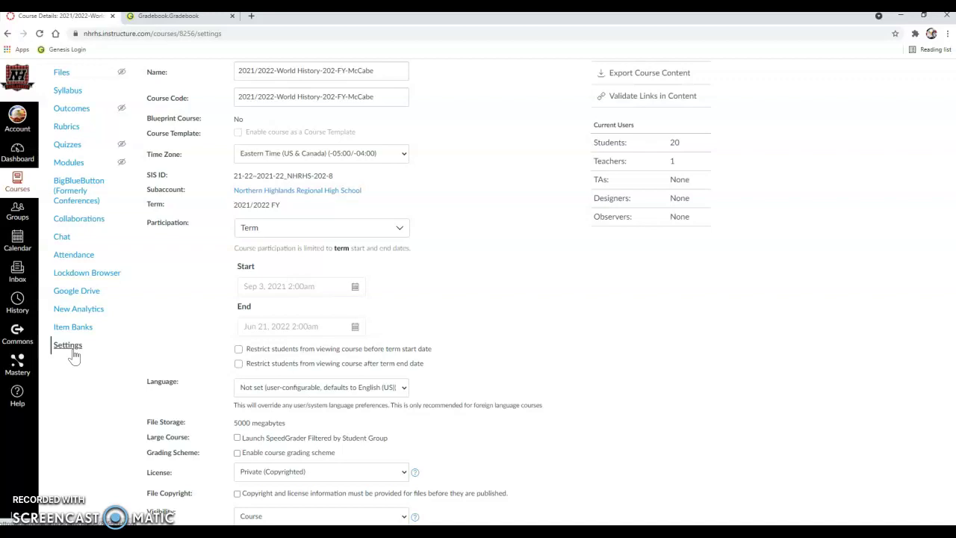
{"action": "scroll", "coordinate": [134, 341], "scroll_direction": "up", "scroll_amount": 2}
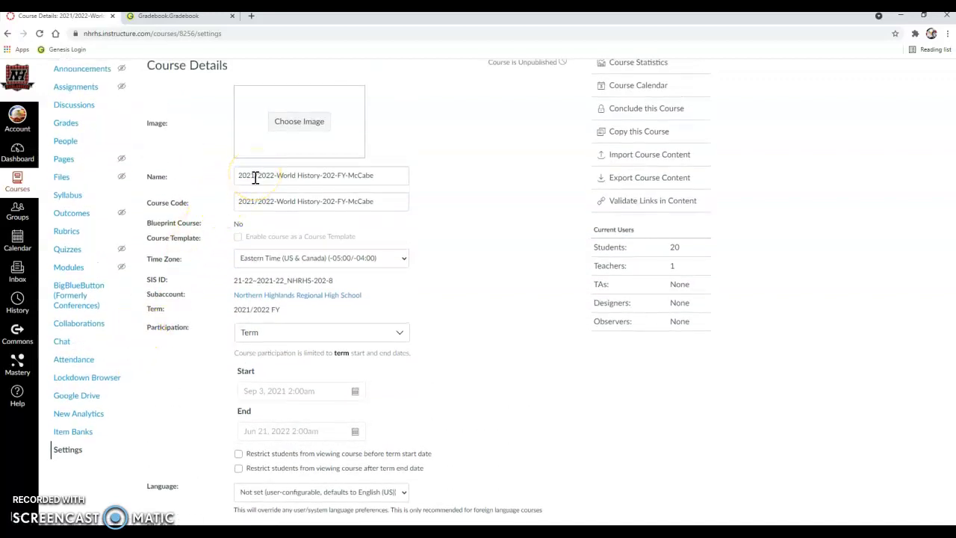
{"action": "left_click", "coordinate": [266, 176]}
{"action": "triple_click", "coordinate": [265, 176]}
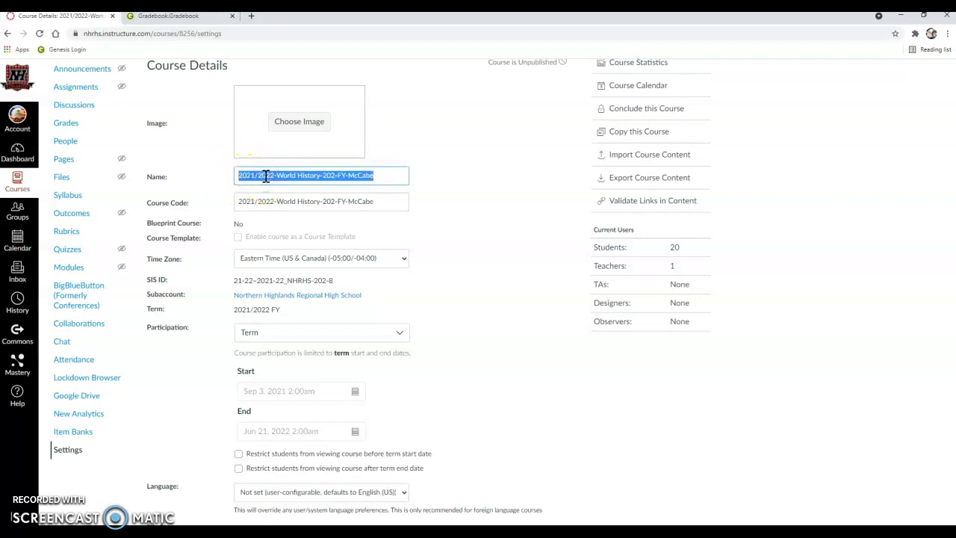
{"action": "type", "text": "Period "}
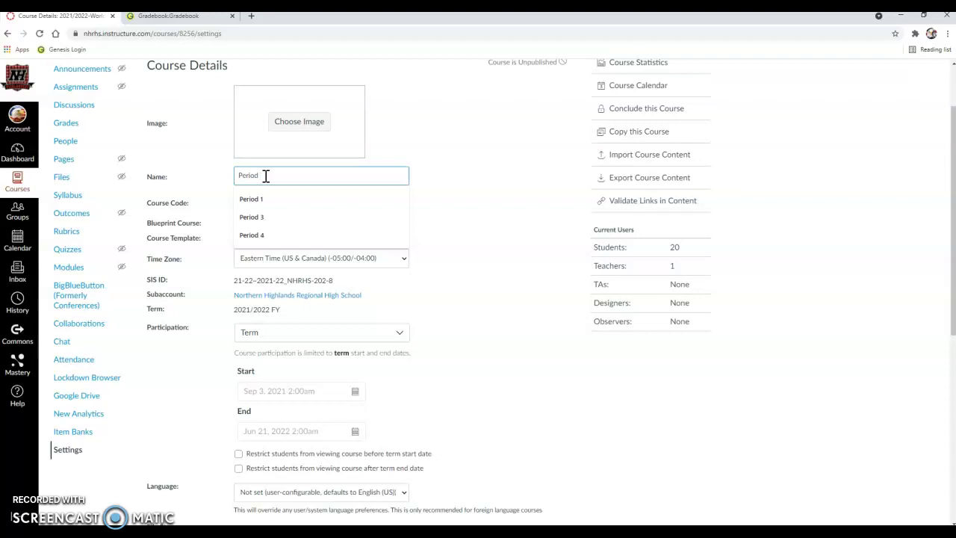
{"action": "type", "text": "8"}
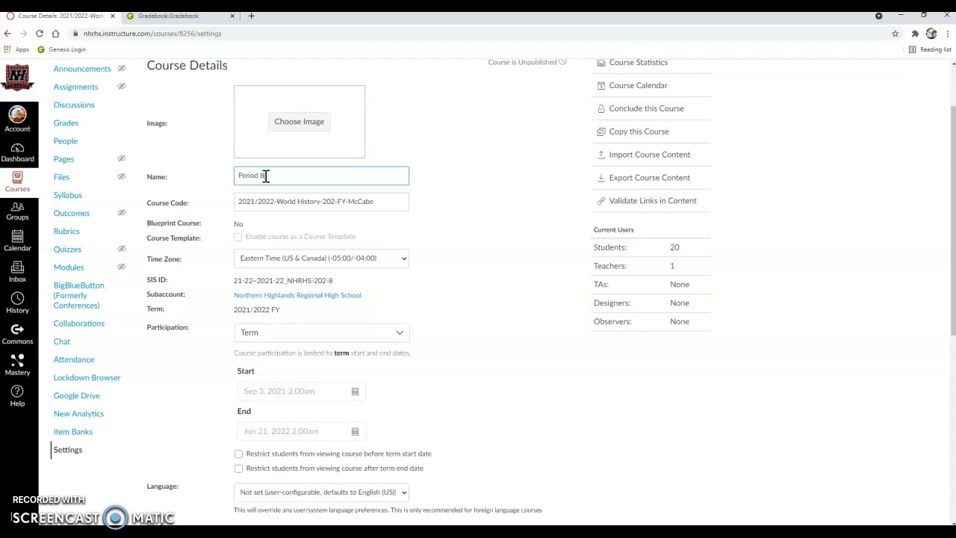
{"action": "type", "text": "(A)"}
{"action": "key", "text": "BackSpace"}
{"action": "type", "text": "B"}
{"action": "key", "text": "BackSpace"}
{"action": "key", "text": "BackSpace"}
Step: Set the course code to "Period 8" and save the updated course details
{"action": "triple_click", "coordinate": [268, 196]}
{"action": "type", "text": "Period "}
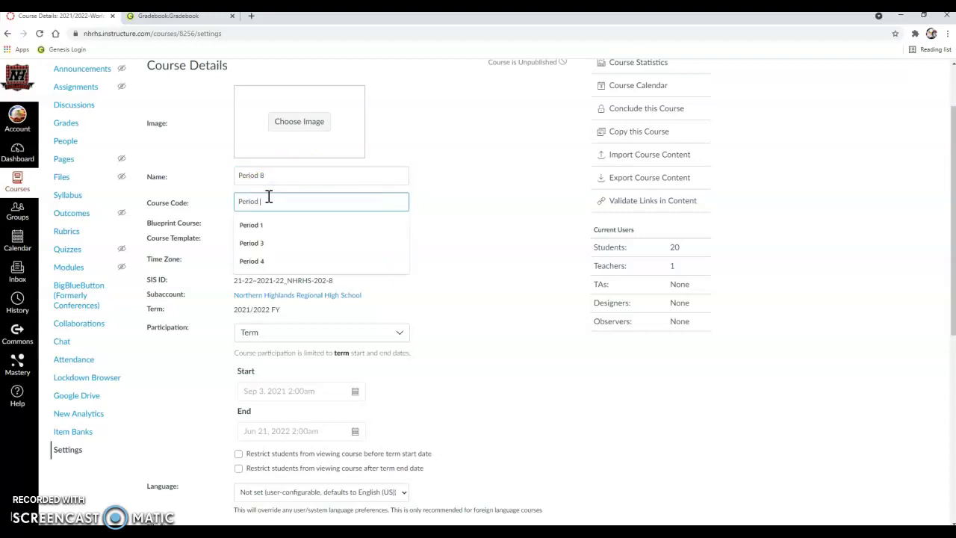
{"action": "type", "text": "8"}
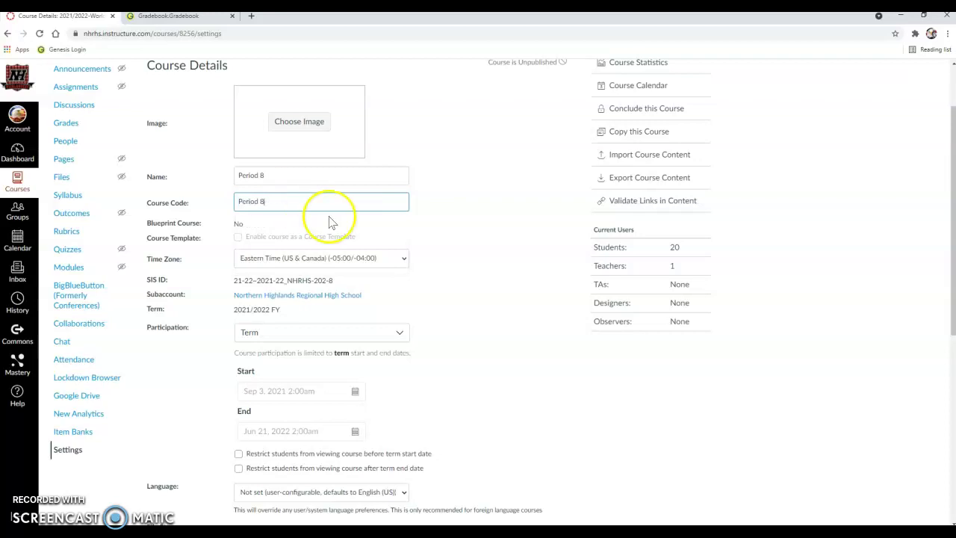
{"action": "left_click", "coordinate": [512, 224]}
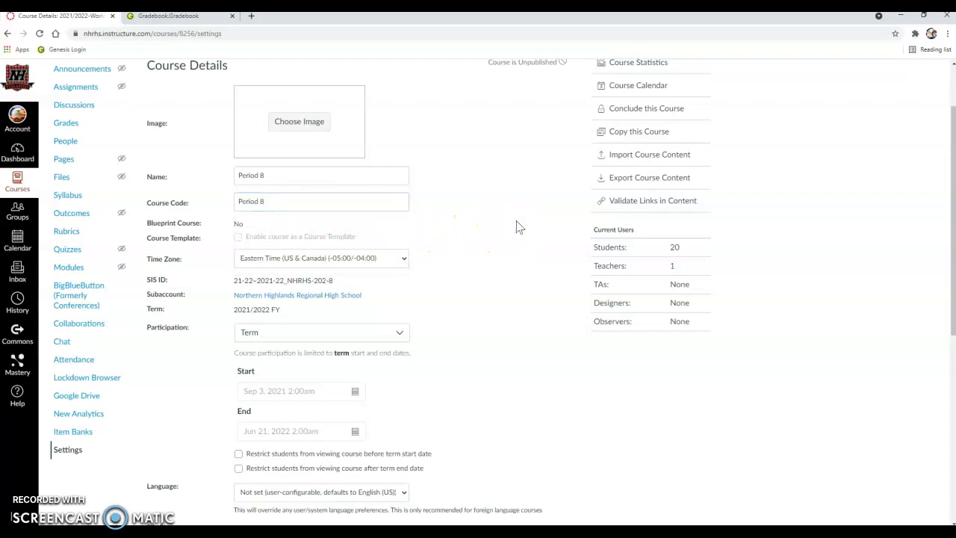
{"action": "scroll", "coordinate": [515, 229], "scroll_direction": "down", "scroll_amount": 1}
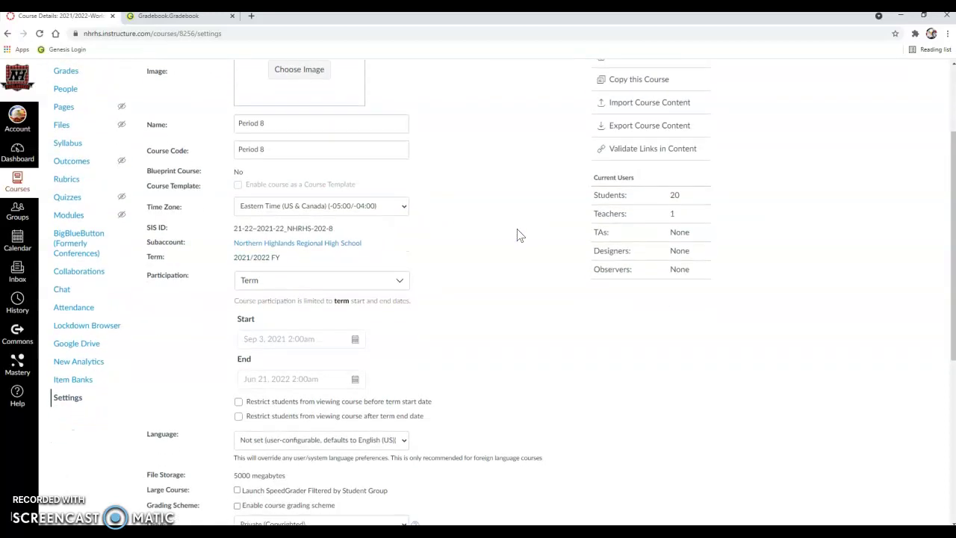
{"action": "scroll", "coordinate": [521, 236], "scroll_direction": "down", "scroll_amount": 3}
{"action": "scroll", "coordinate": [522, 239], "scroll_direction": "down", "scroll_amount": 5}
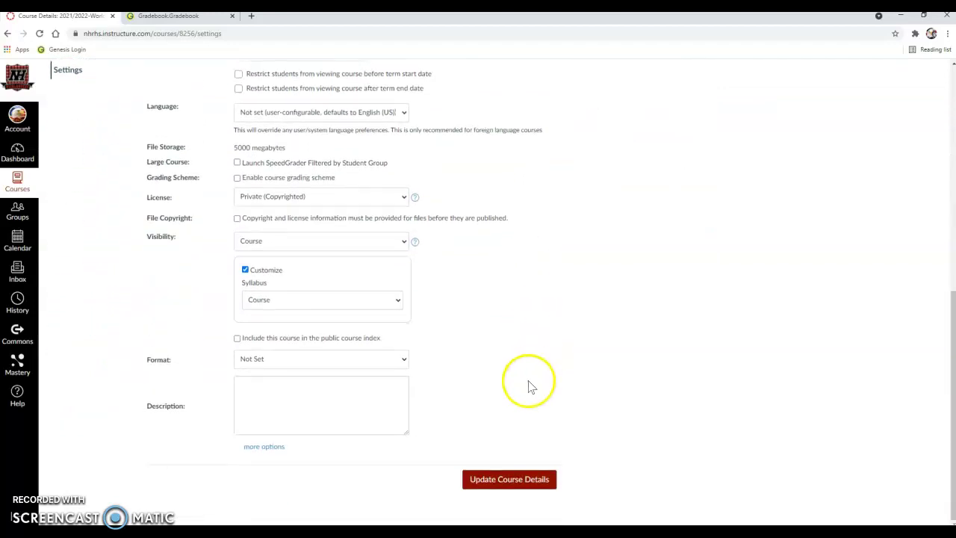
{"action": "left_click", "coordinate": [498, 469]}
{"action": "left_click", "coordinate": [491, 482]}
{"action": "left_click", "coordinate": [491, 484]}
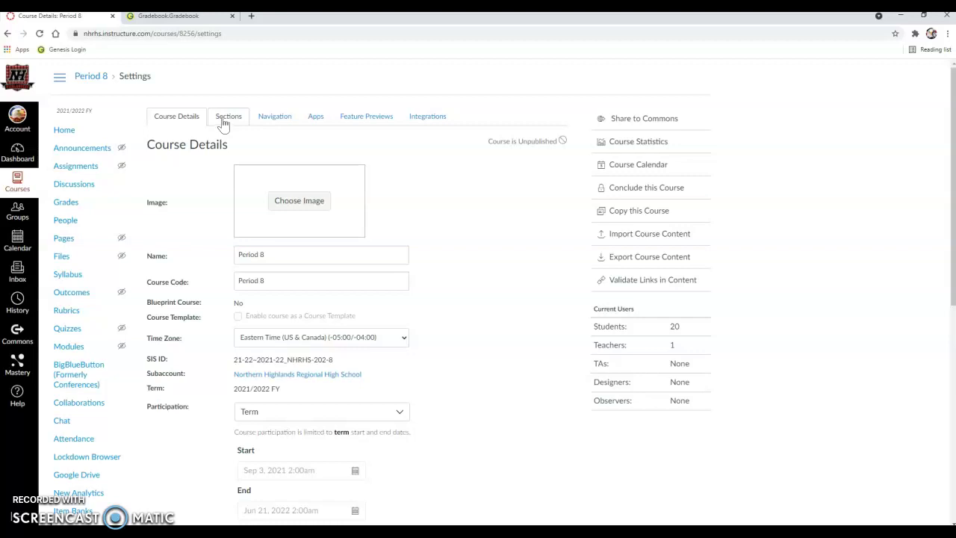
Step: Rename the course's World History section as "Period 8" and save the section
{"action": "left_click", "coordinate": [223, 124]}
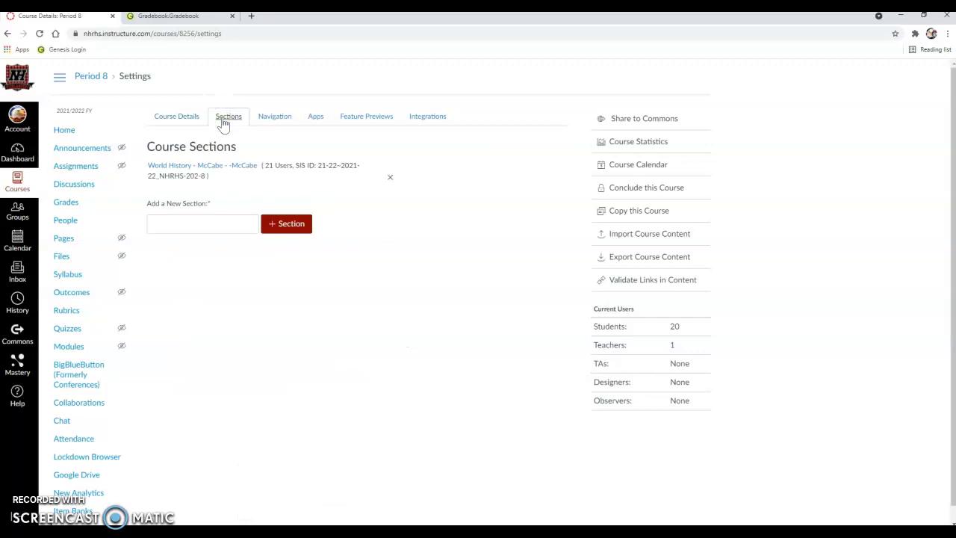
{"action": "left_click", "coordinate": [208, 170]}
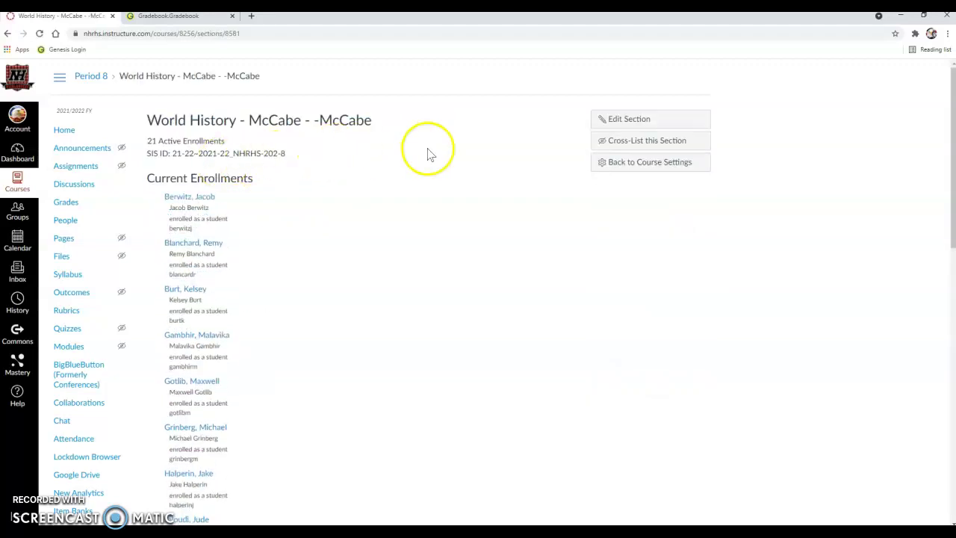
{"action": "left_click", "coordinate": [601, 120]}
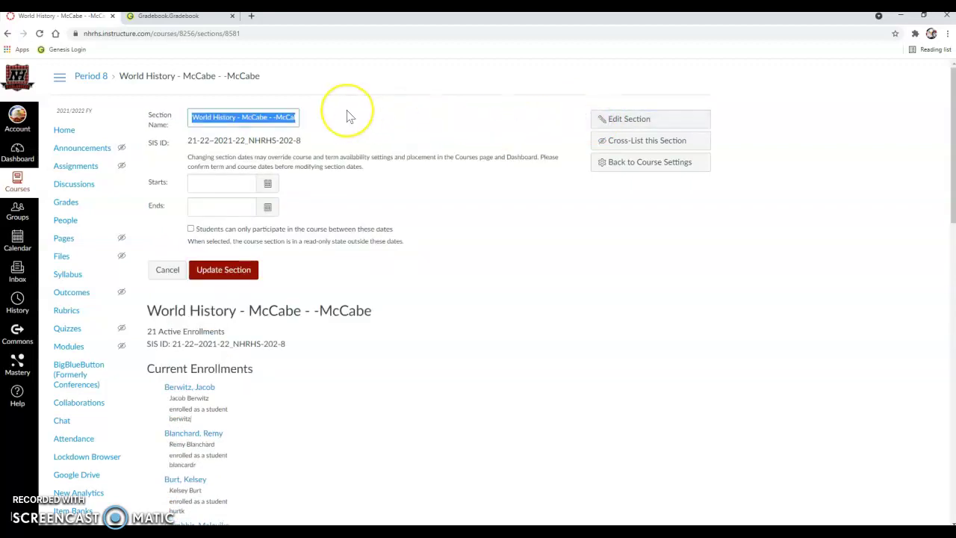
{"action": "type", "text": "Period"}
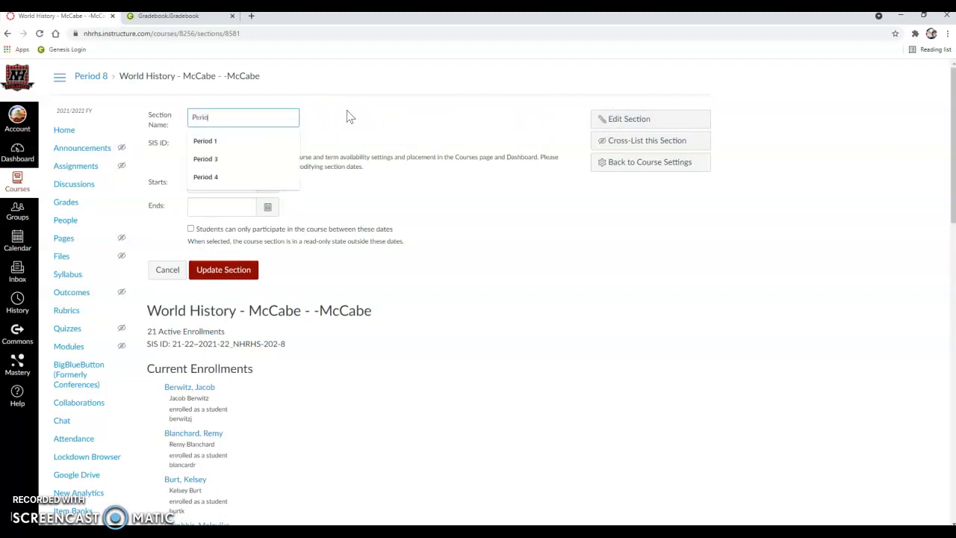
{"action": "type", "text": " 8"}
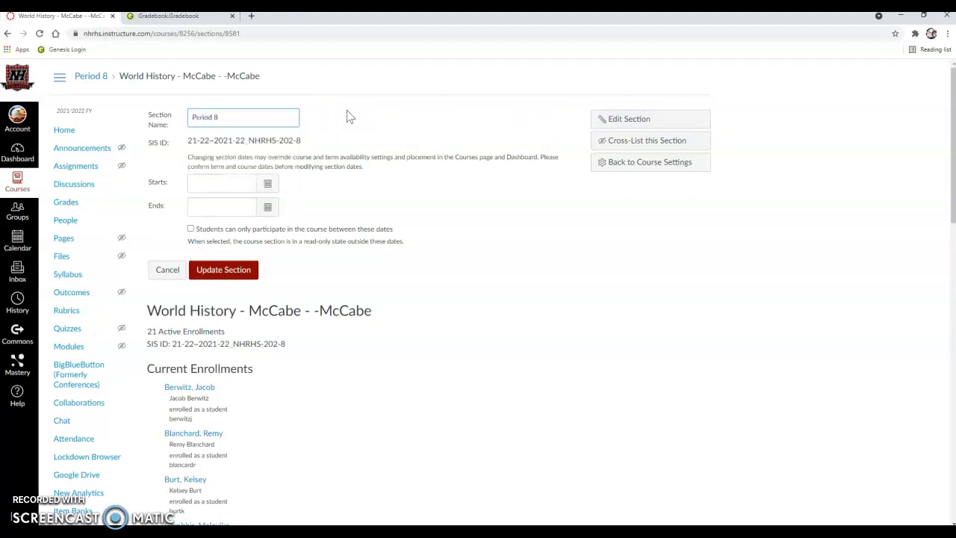
{"action": "left_click", "coordinate": [241, 274]}
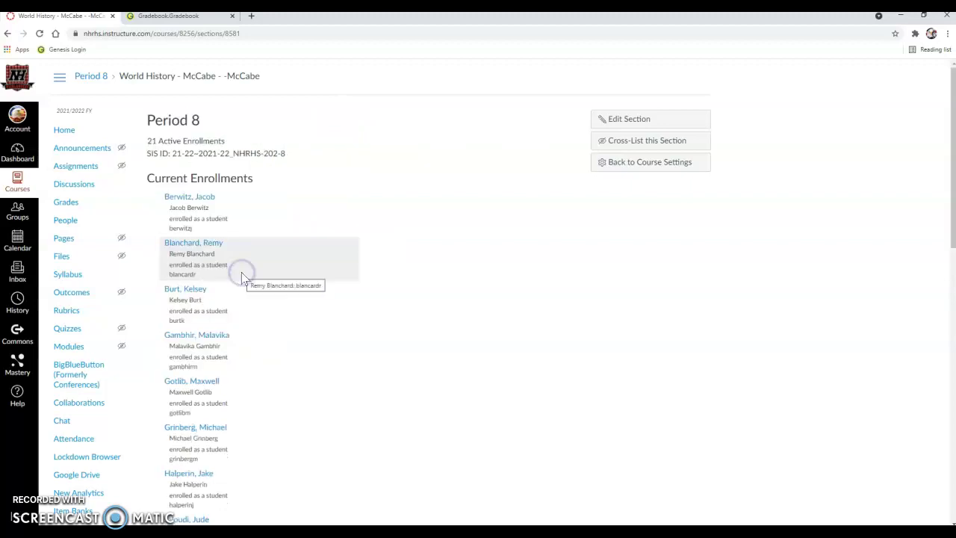
Step: Go back to the course settings and review the section list and the course details
{"action": "left_click", "coordinate": [389, 252]}
{"action": "scroll", "coordinate": [381, 195], "scroll_direction": "down", "scroll_amount": 2}
{"action": "scroll", "coordinate": [380, 220], "scroll_direction": "down", "scroll_amount": 2}
{"action": "scroll", "coordinate": [380, 222], "scroll_direction": "up", "scroll_amount": 1}
{"action": "left_click", "coordinate": [67, 321]}
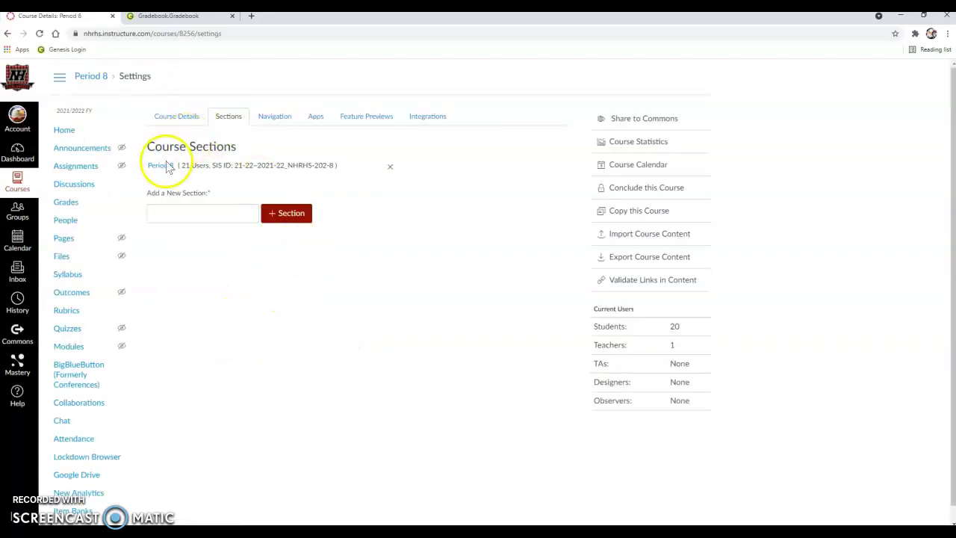
{"action": "left_click", "coordinate": [188, 116]}
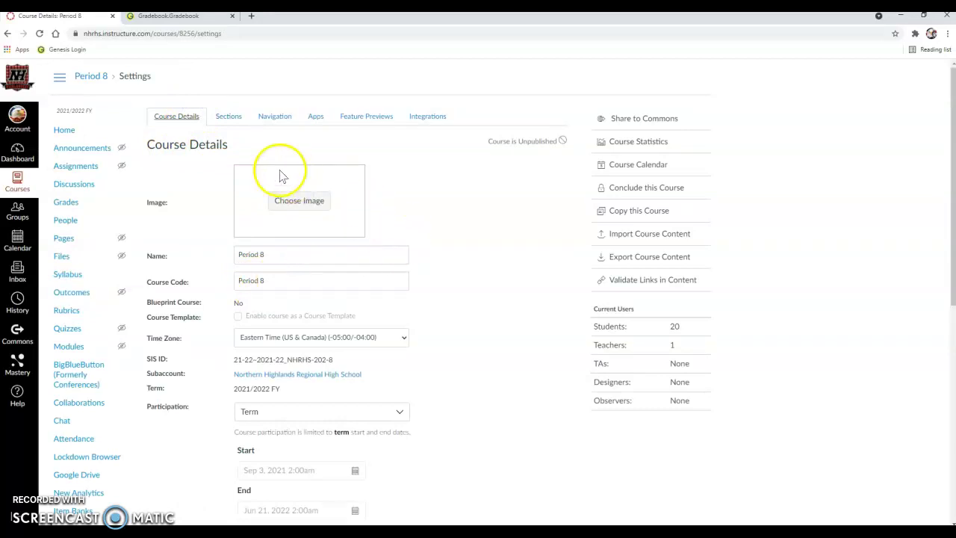
Step: Open the course's Period 8 section and cross-list it into the "World History: 2021-2022" course
{"action": "left_click", "coordinate": [229, 115]}
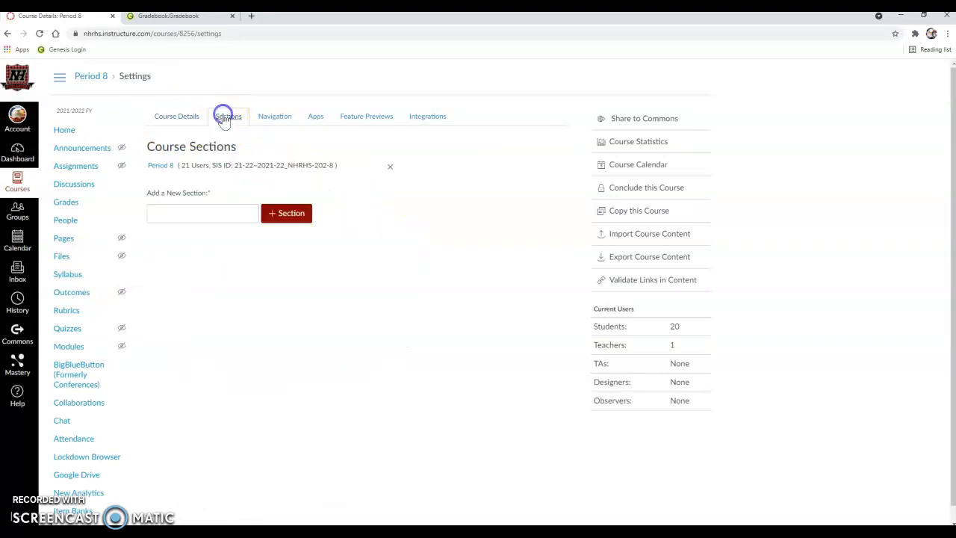
{"action": "left_click", "coordinate": [157, 170]}
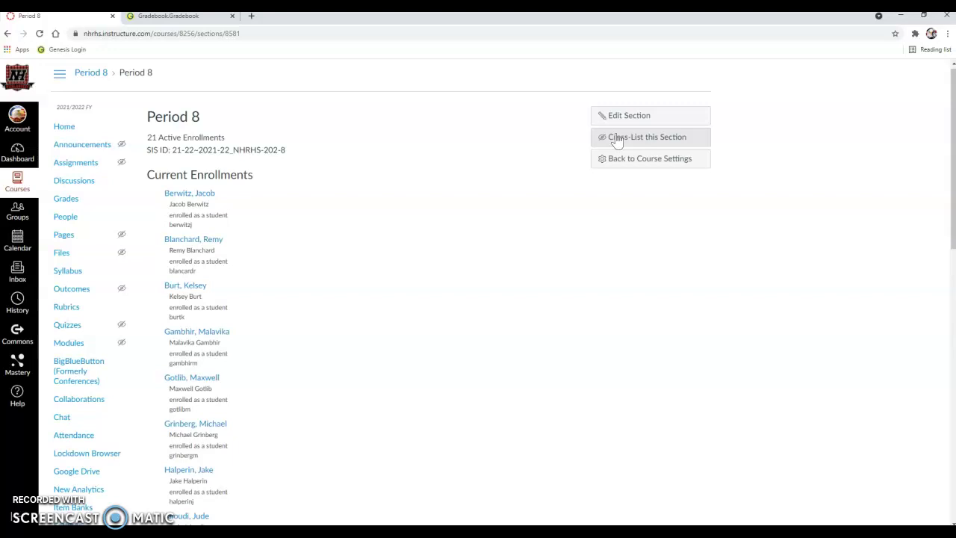
{"action": "left_click", "coordinate": [617, 142]}
{"action": "left_click", "coordinate": [485, 221]}
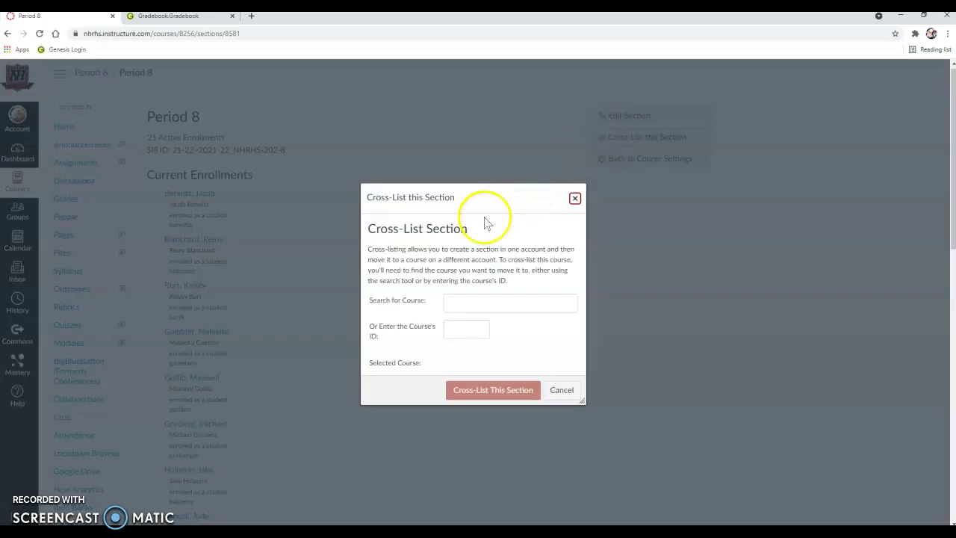
{"action": "left_click", "coordinate": [452, 309]}
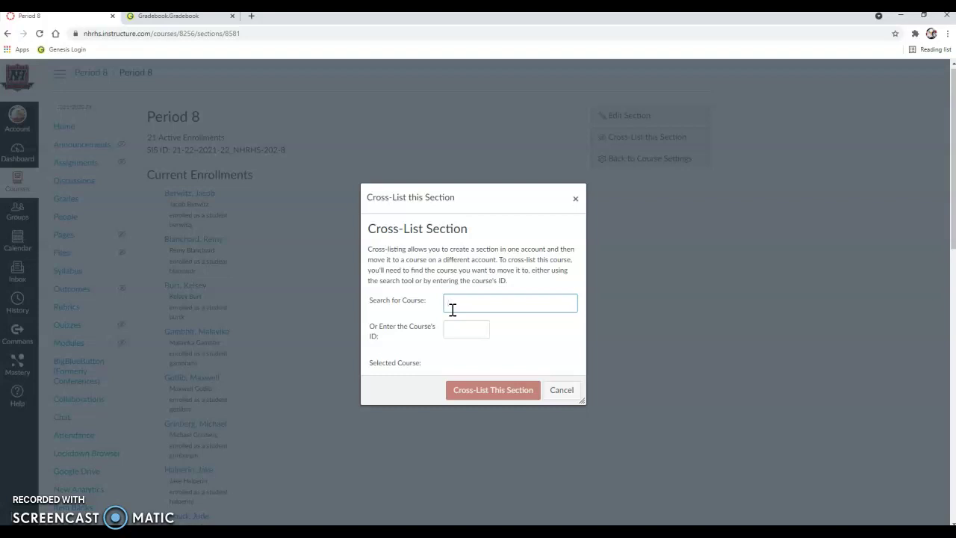
{"action": "type", "text": "W"}
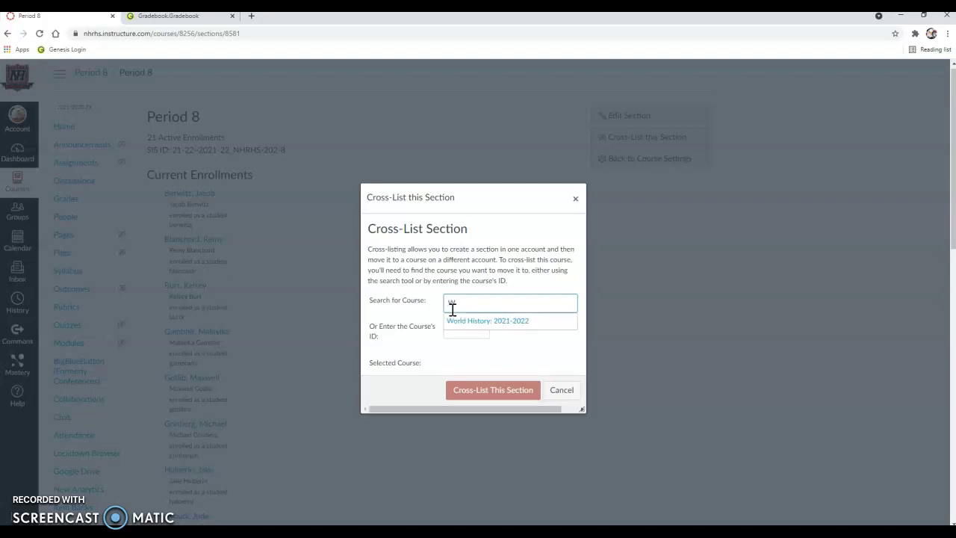
{"action": "type", "text": "orld"}
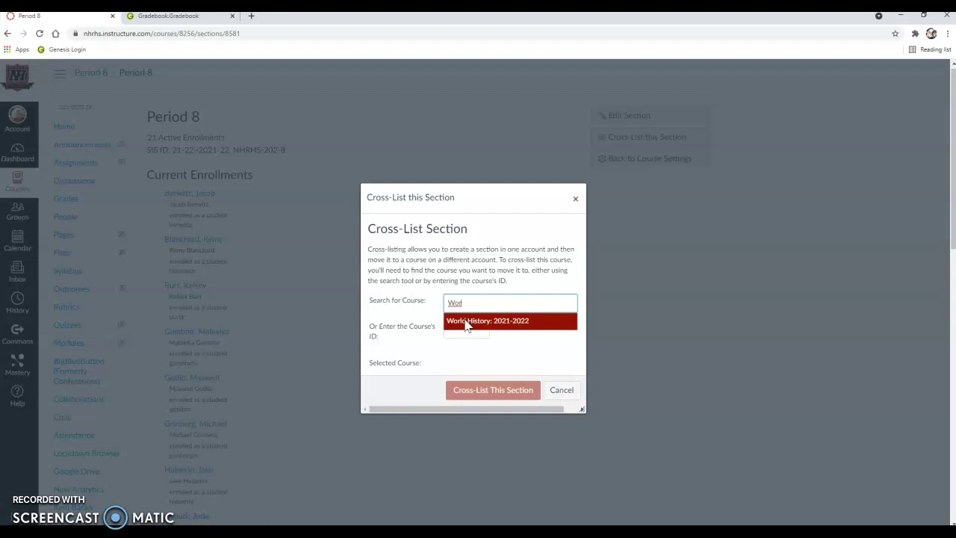
{"action": "left_click", "coordinate": [466, 321]}
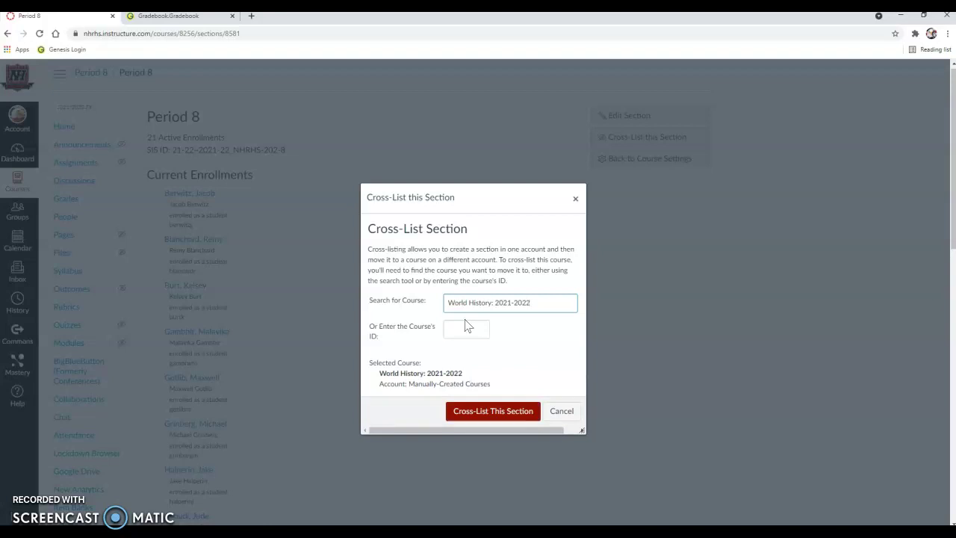
{"action": "left_click", "coordinate": [465, 413]}
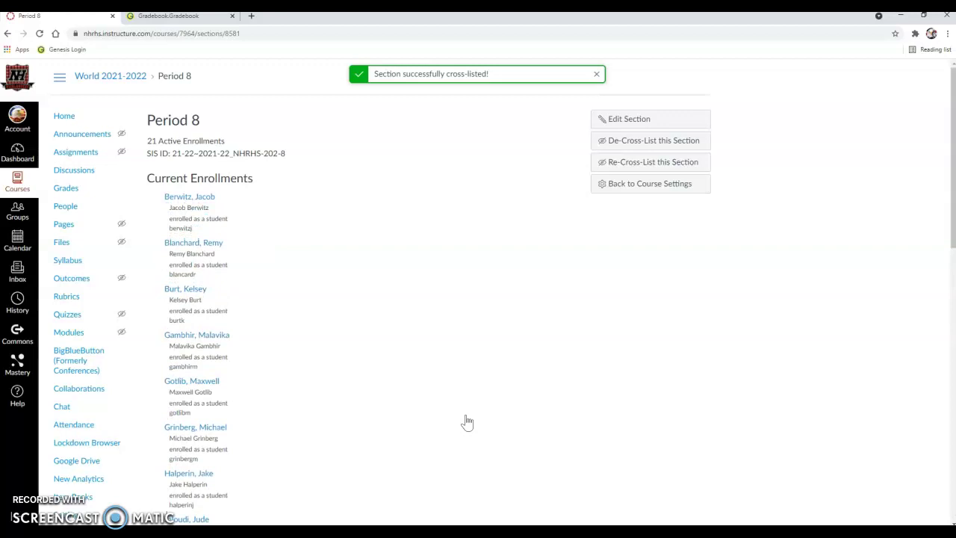
Step: Open the "World History: 2021-2022" course from the dashboard and check the section assignments in its people roster
{"action": "left_click", "coordinate": [10, 157]}
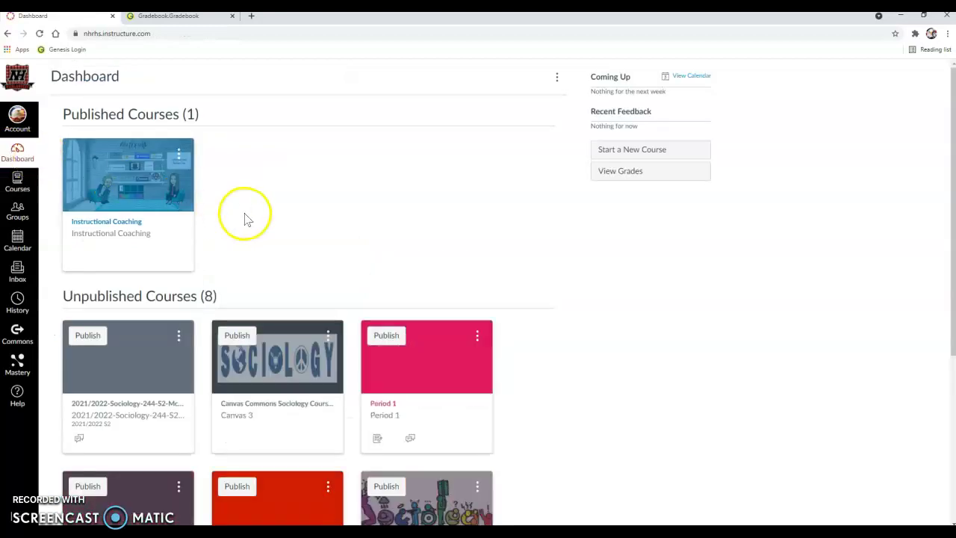
{"action": "scroll", "coordinate": [245, 216], "scroll_direction": "down", "scroll_amount": 1}
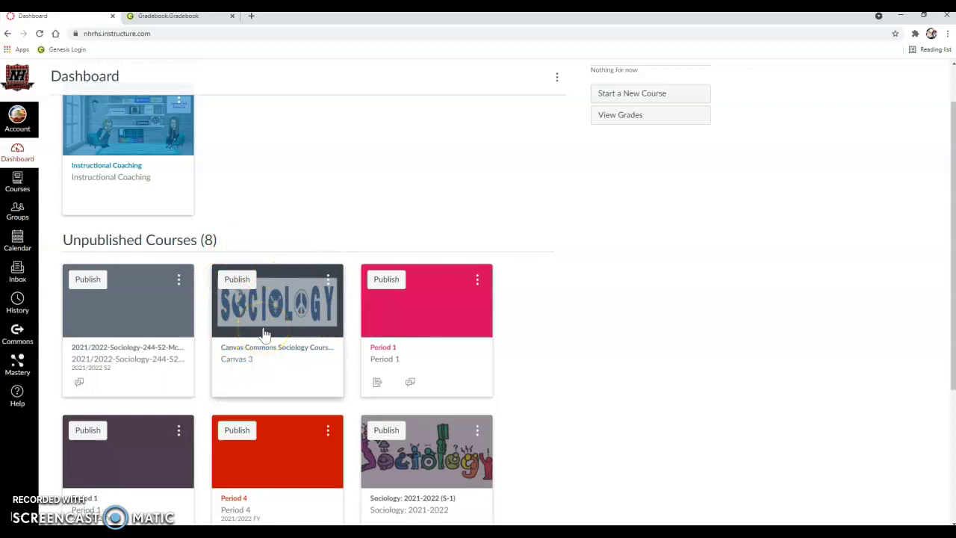
{"action": "scroll", "coordinate": [264, 334], "scroll_direction": "down", "scroll_amount": 1}
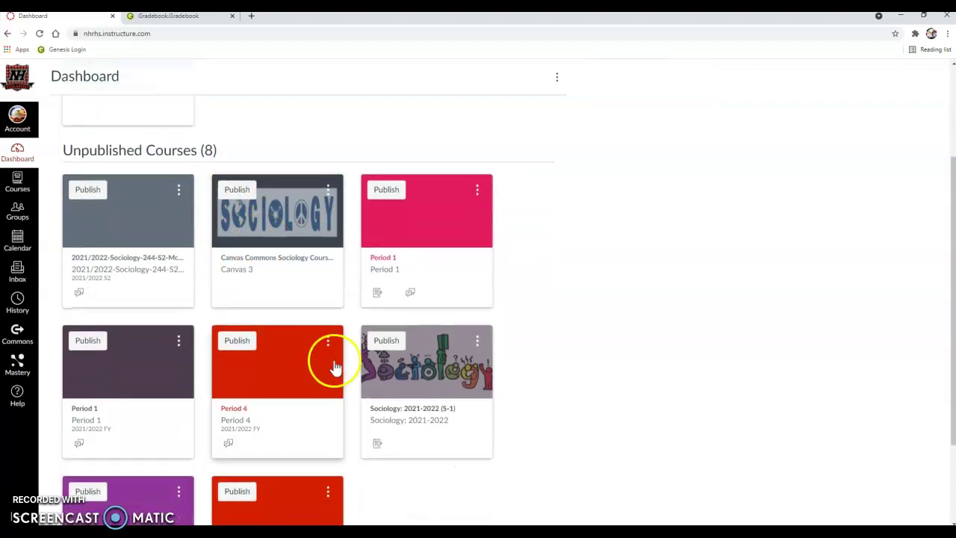
{"action": "scroll", "coordinate": [341, 364], "scroll_direction": "down", "scroll_amount": 2}
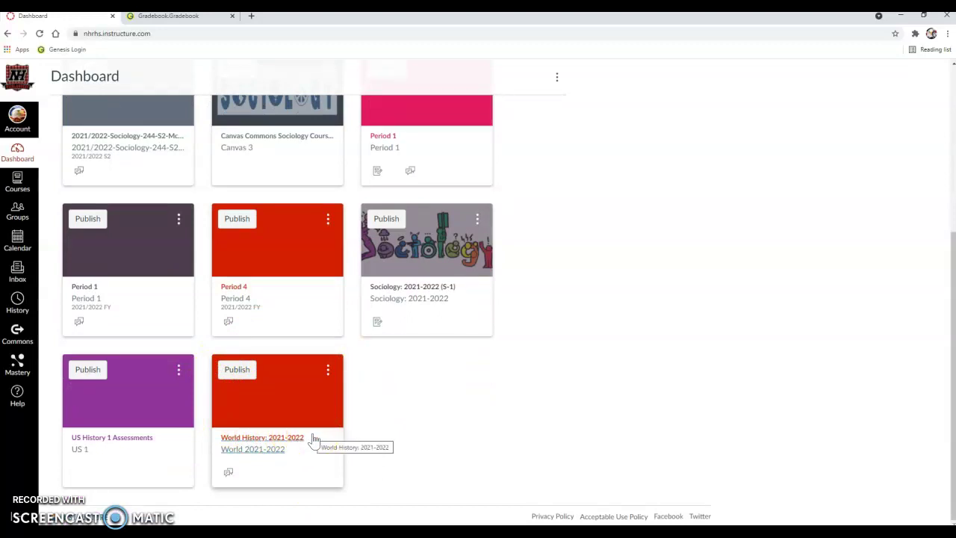
{"action": "left_click", "coordinate": [278, 441]}
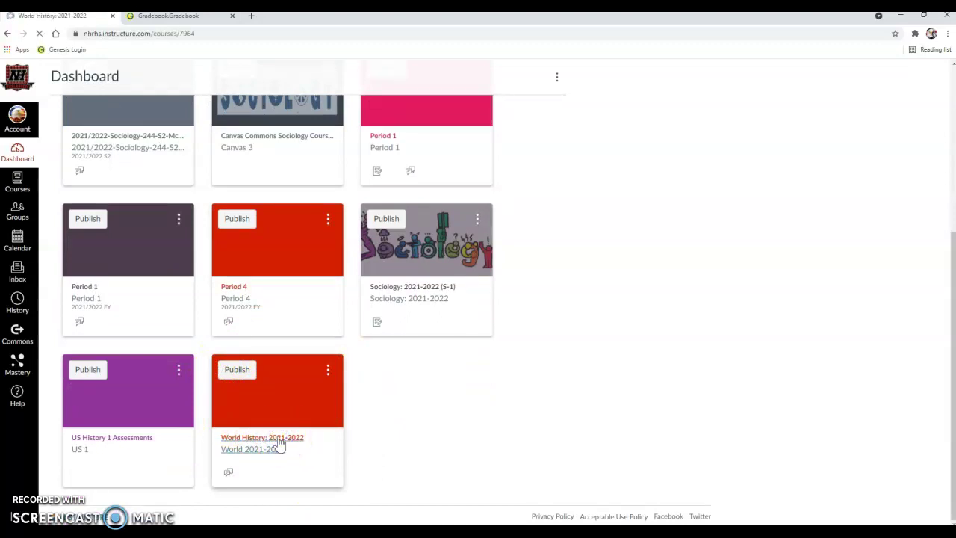
{"action": "left_click", "coordinate": [65, 206]}
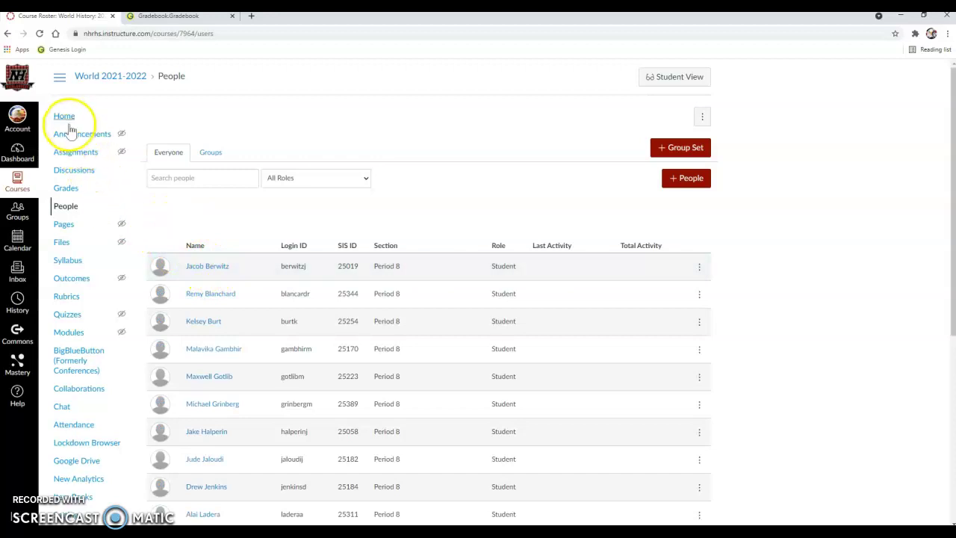
Step: Return to the dashboard and look through the unpublished course cards for the remaining period courses
{"action": "left_click", "coordinate": [18, 152]}
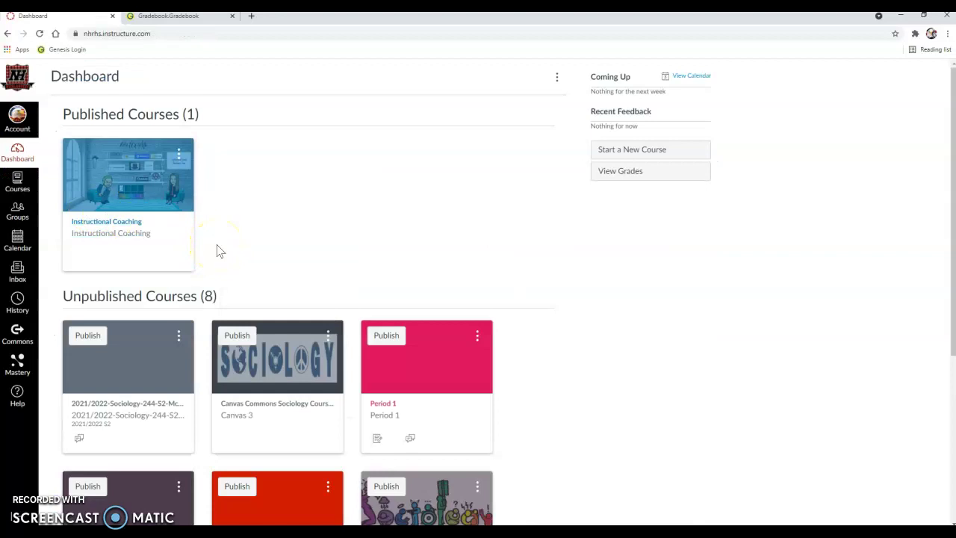
{"action": "scroll", "coordinate": [216, 251], "scroll_direction": "down", "scroll_amount": 2}
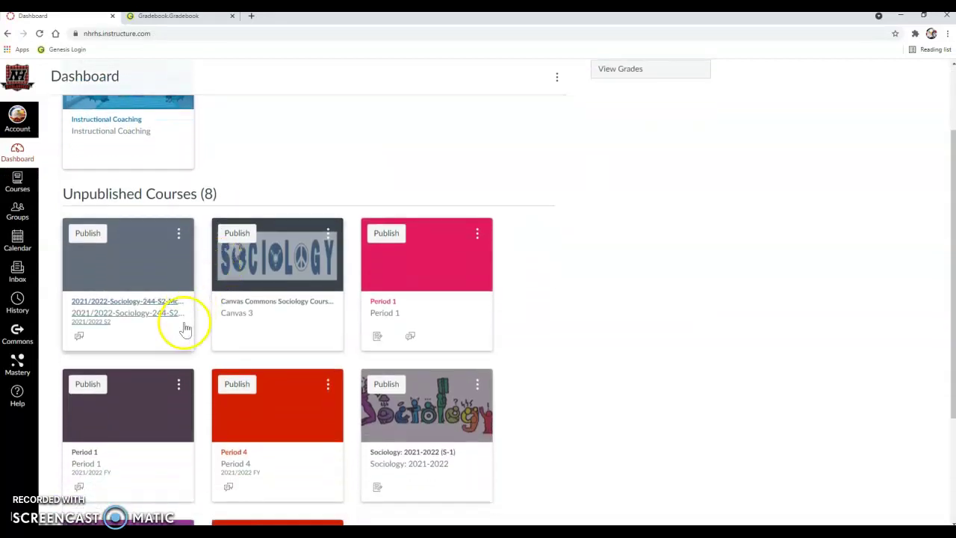
{"action": "scroll", "coordinate": [185, 329], "scroll_direction": "down", "scroll_amount": 1}
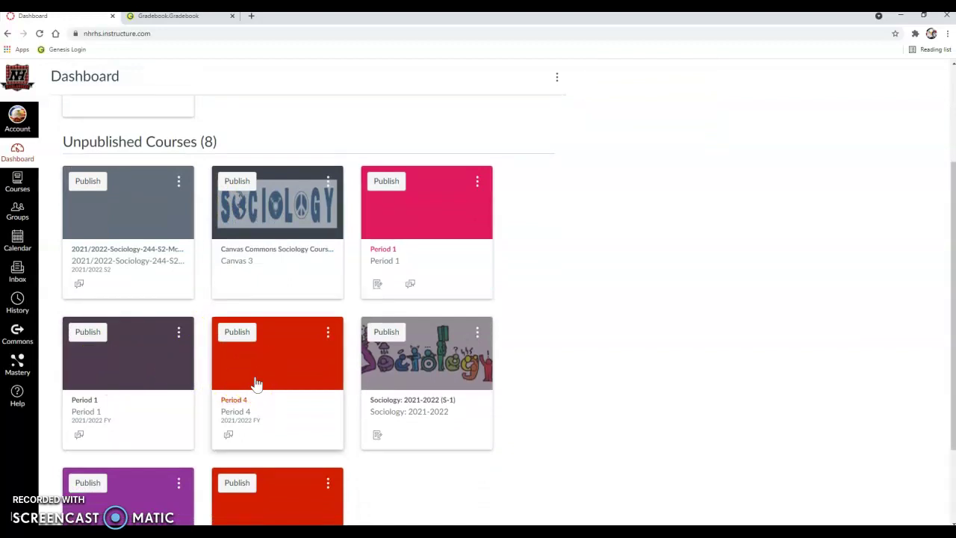
{"action": "scroll", "coordinate": [254, 385], "scroll_direction": "down", "scroll_amount": 1}
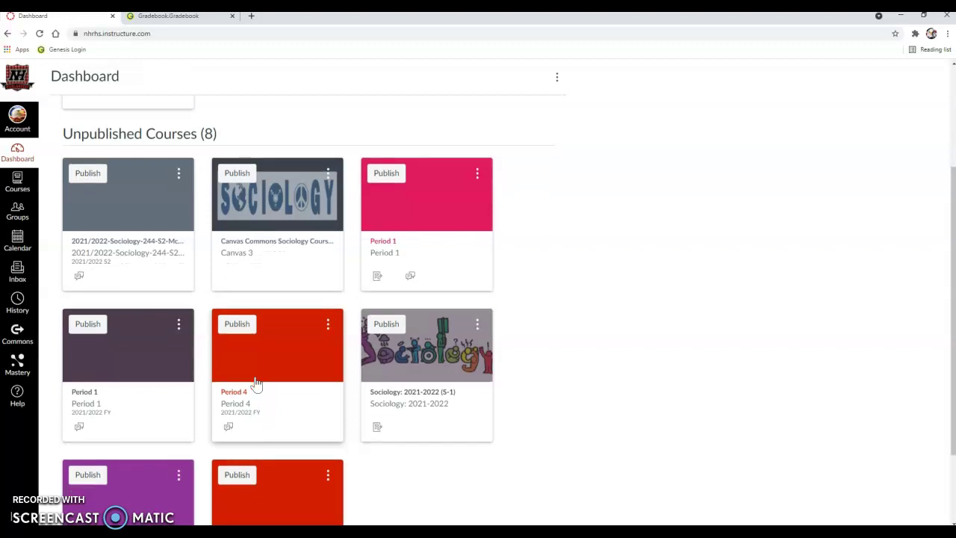